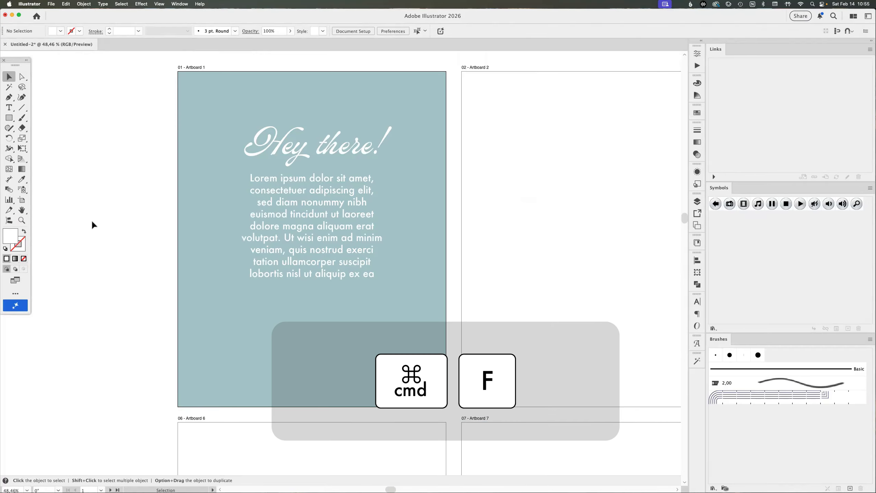
key("super+b")
key("super+alt+shift+v")
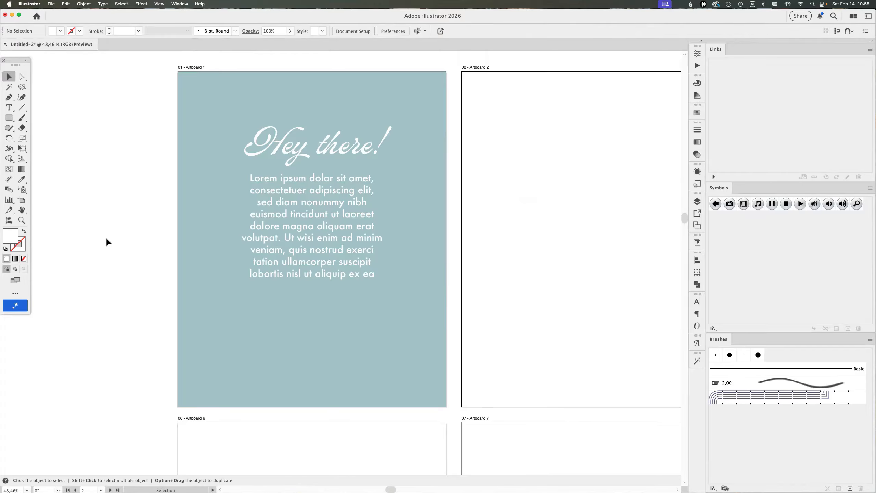
left_click_drag(514, 305, 455, 285)
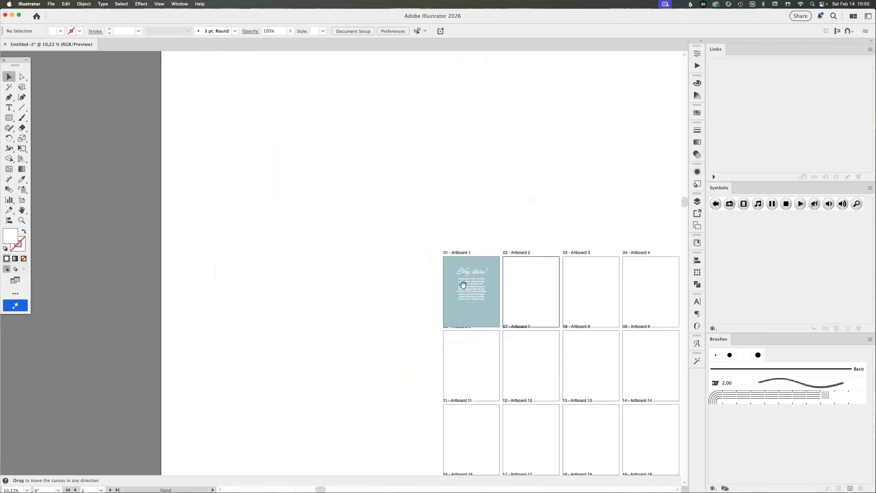
left_click_drag(574, 339, 356, 192)
left_click_drag(237, 119, 387, 211)
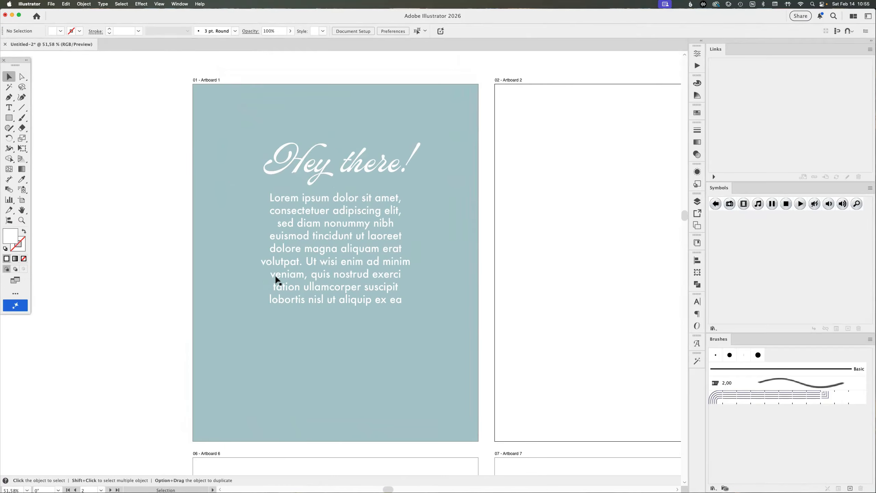
scroll(469, 227, "right", 5)
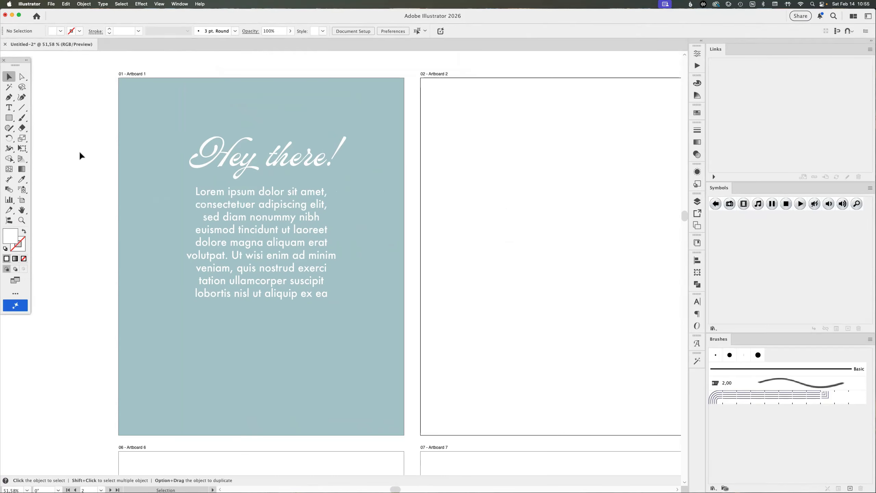
Try duplicating Artboard 1's background, heading and body text onto Artboard 2 by hand, and undo the duplicate
left_click_drag(82, 139, 342, 336)
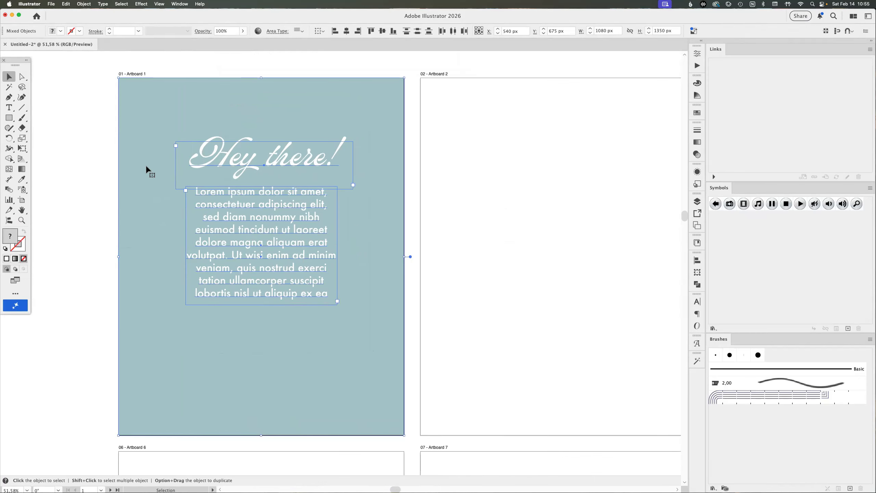
key("super+c")
key("super+v")
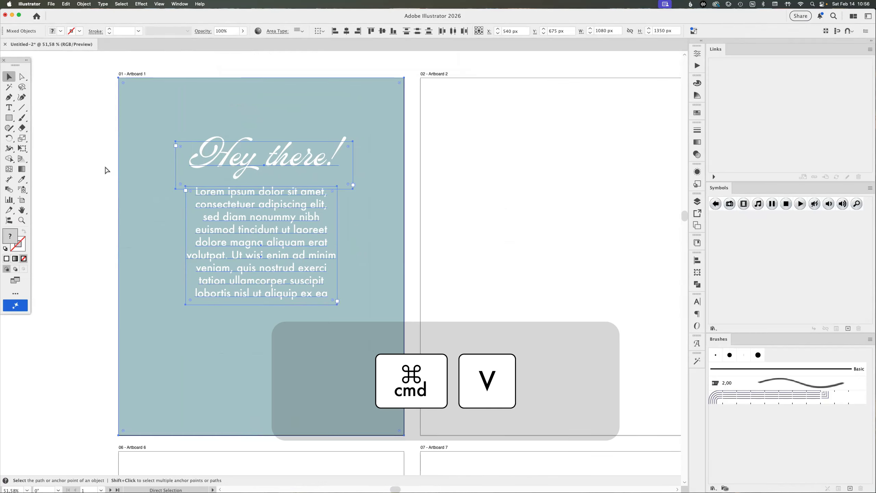
left_click_drag(234, 103, 451, 94)
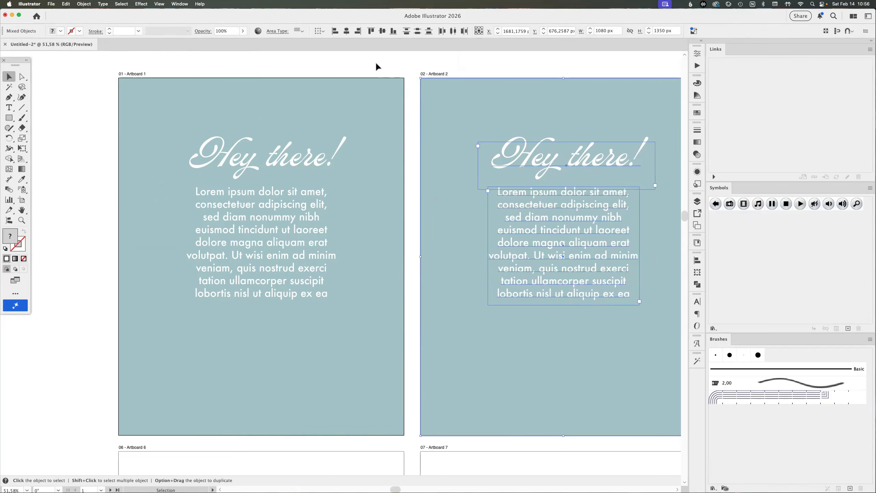
left_click(376, 64)
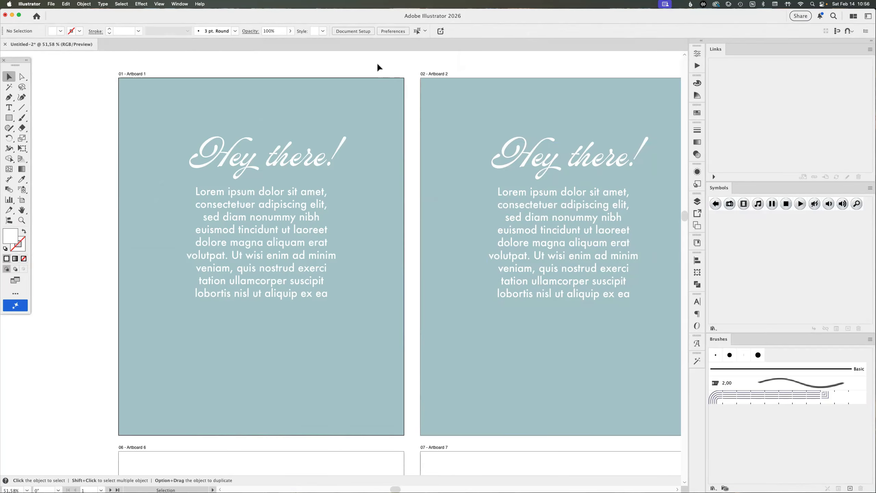
key("super+z")
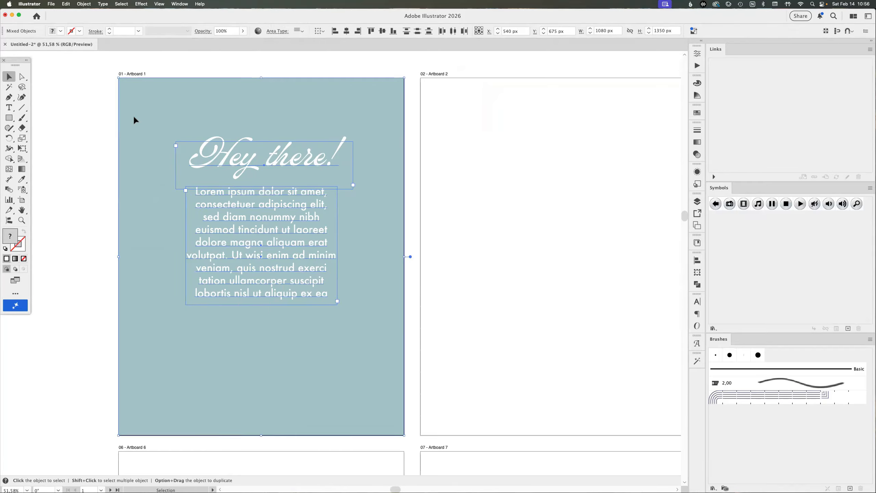
Try placing freehand duplicates of the selected Artboard 1 artwork, including one aligned over Artboard 2, and undo each attempt
left_click_drag(134, 116, 310, 197)
key("super+z")
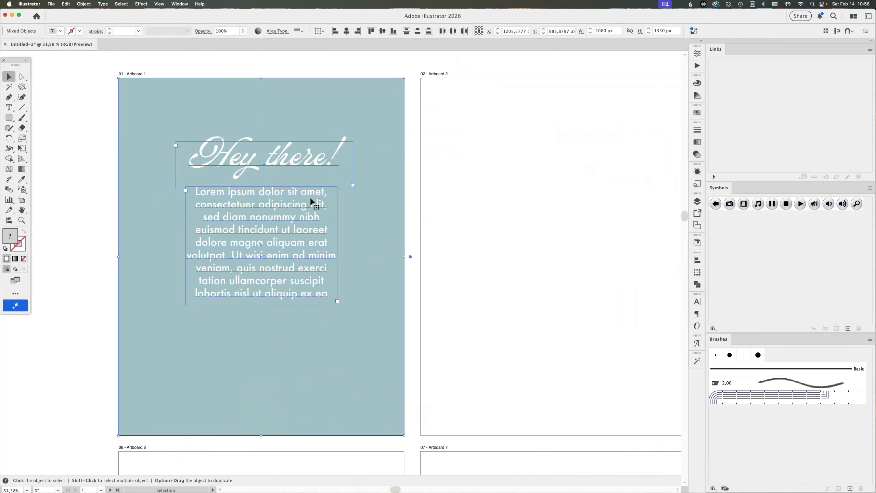
left_click_drag(149, 112, 455, 153)
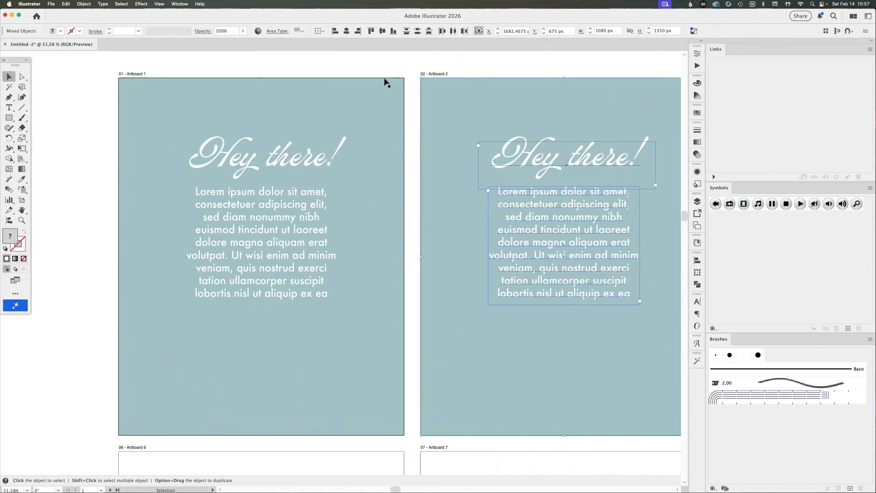
key("a")
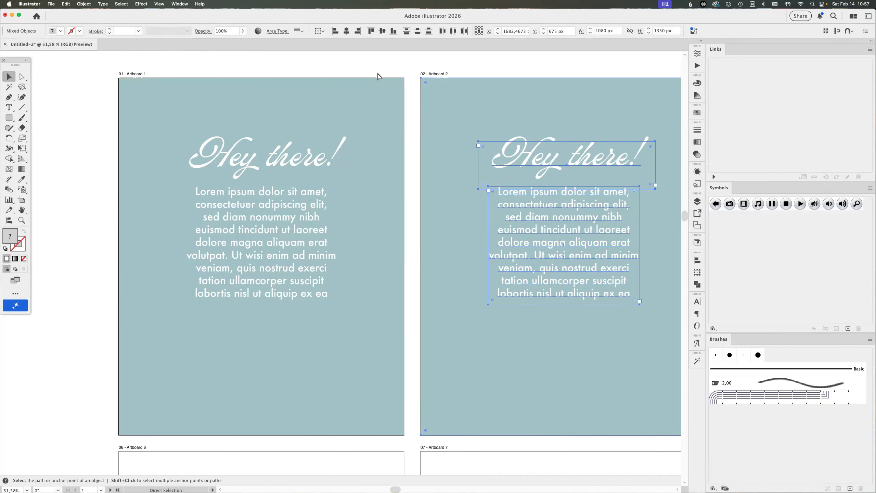
key("super+z")
key("v")
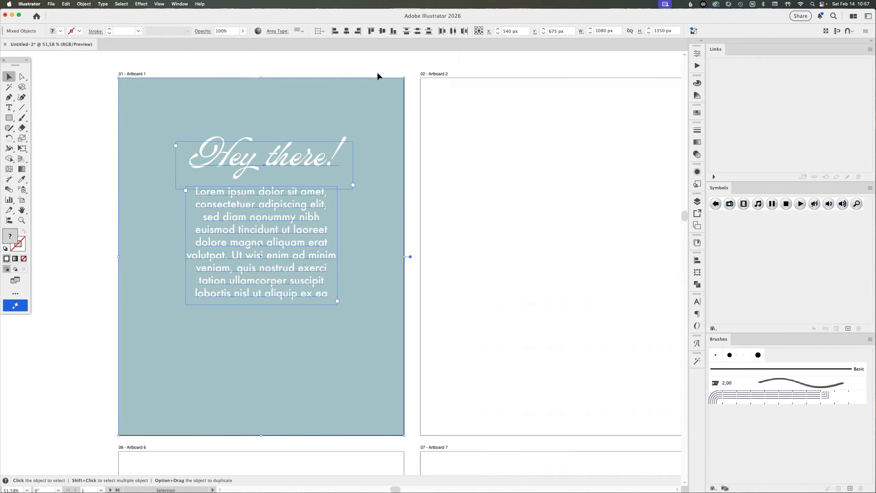
Copy the selected artwork, paste it in front at the same position on Artboard 2, and undo the paste
key("super+c")
left_click(507, 119)
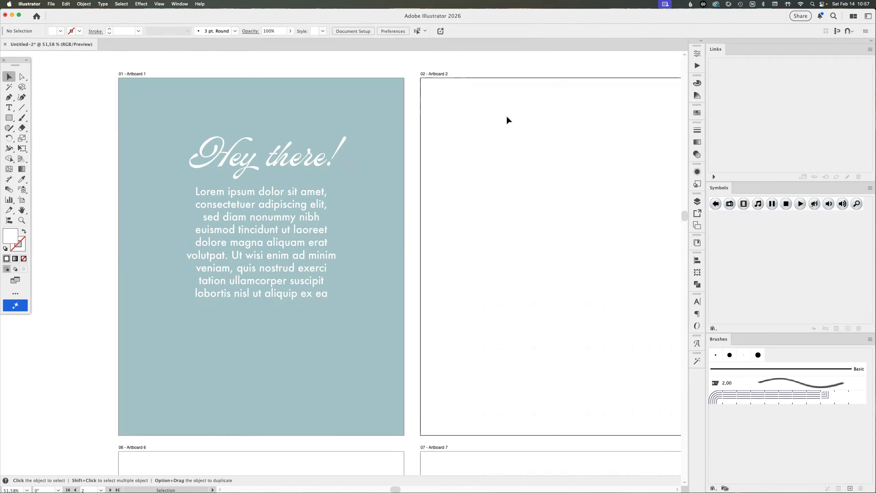
key("super+f")
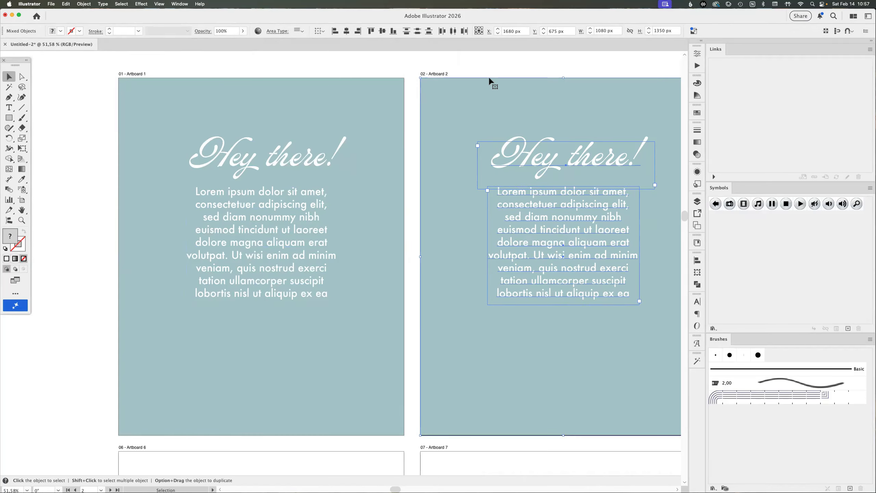
key("super+z")
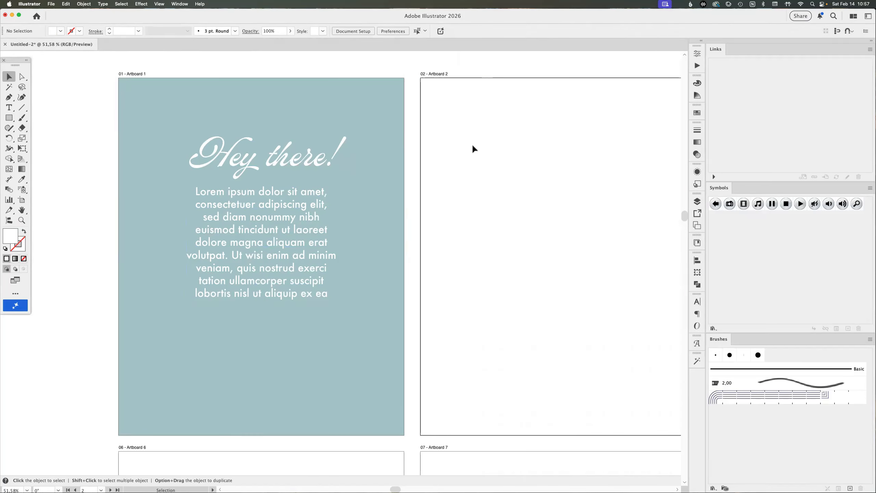
Paste the copied artwork in back on Artboard 2, and delete the pasted body text and "Hey there!" heading
key("super+b")
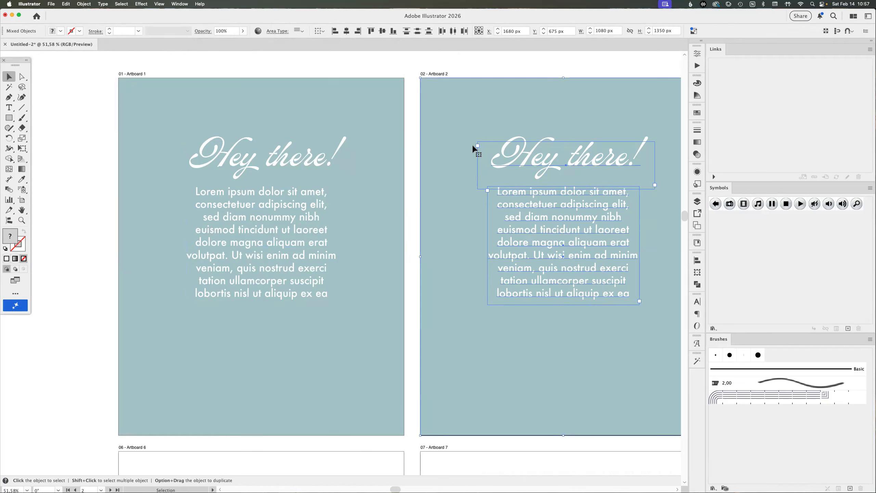
left_click(363, 65)
left_click(566, 197)
key("Delete")
left_click(558, 174)
key("Delete")
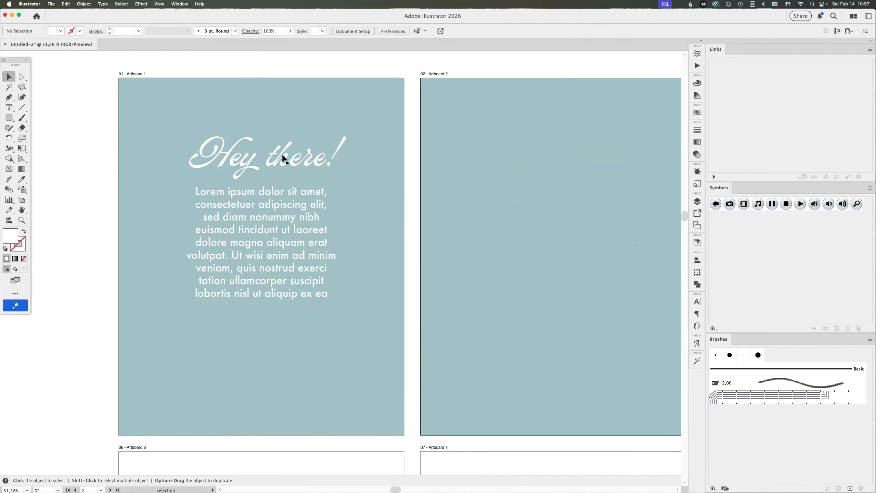
Copy Artboard 1's body text, paste it in front of the background rectangle on Artboard 2, and undo the paste
left_click(276, 221)
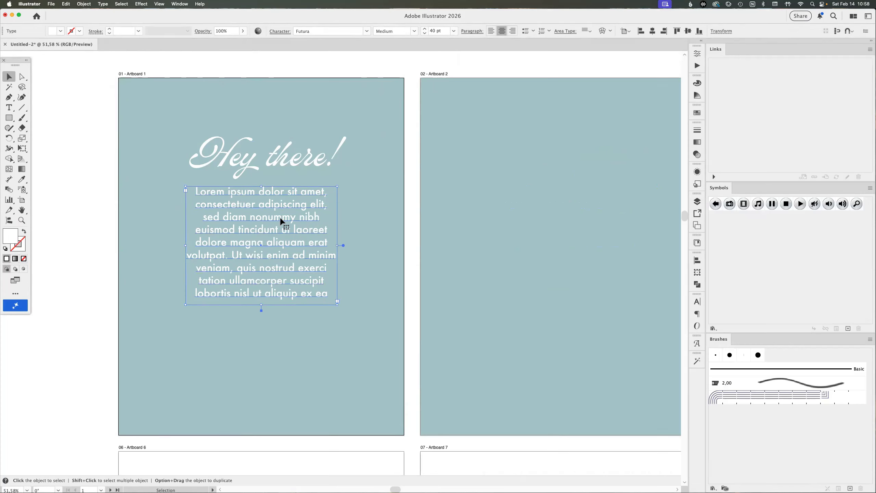
key("super+c")
left_click(530, 200)
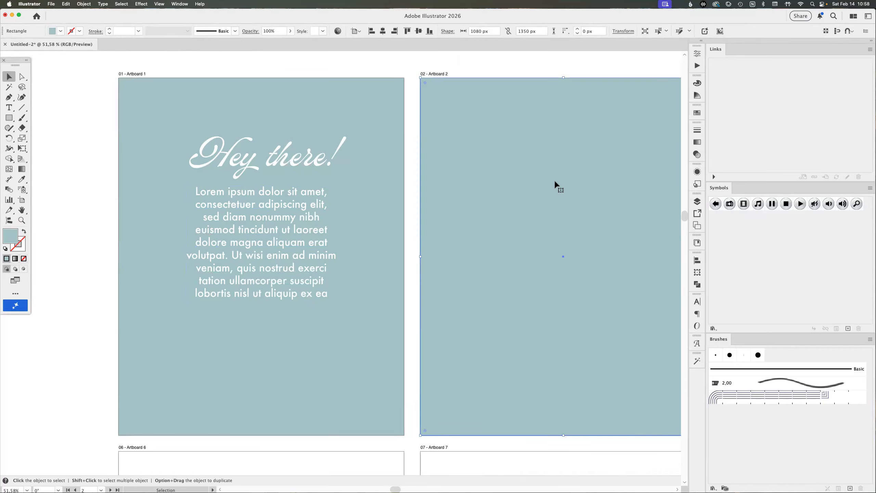
key("super+f")
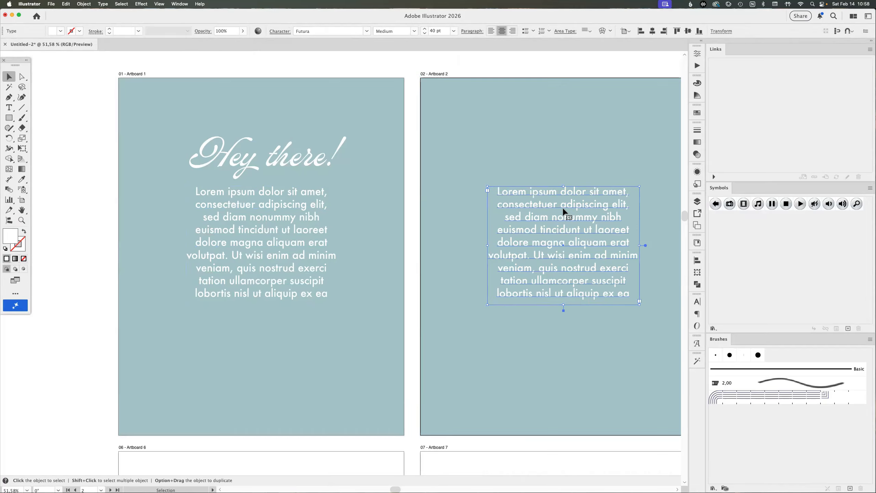
key("super+z")
Try pasting the body text behind Artboard 2's rectangle, and undo back to an empty Artboard 2
key("super+b")
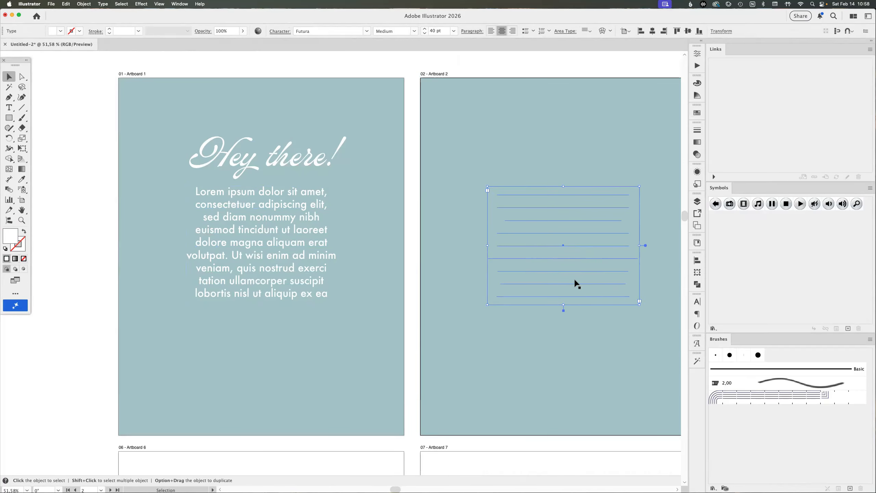
key("super+z")
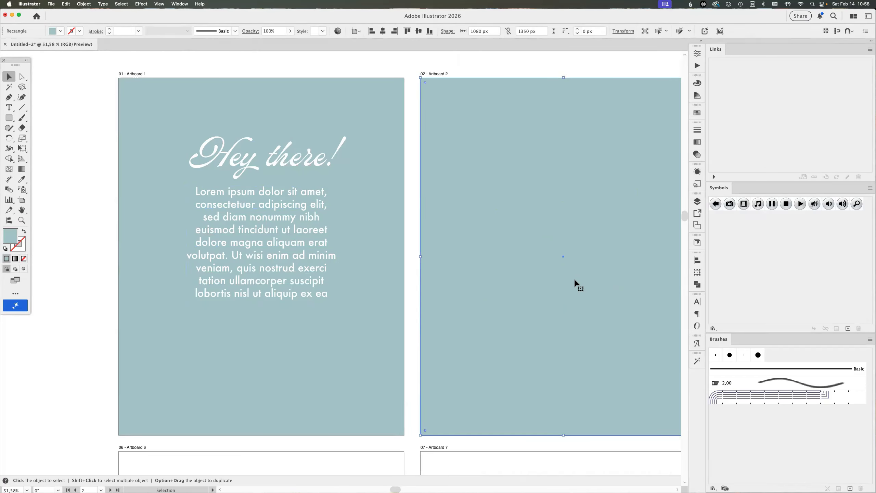
key("super+z")
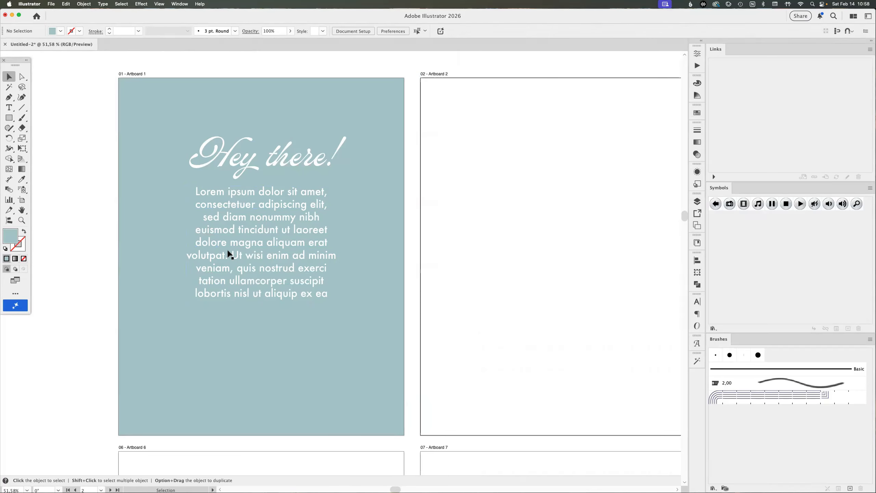
Copy Artboard 1's body text, paste it in front at the same position on the empty Artboard 2, and undo the paste
left_click(237, 246)
key("super+c")
left_click(506, 234)
key("super+f")
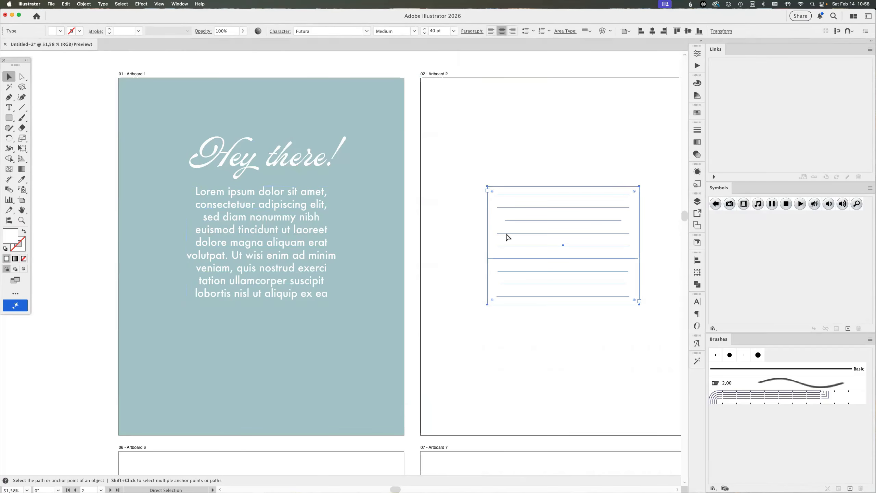
key("super+z")
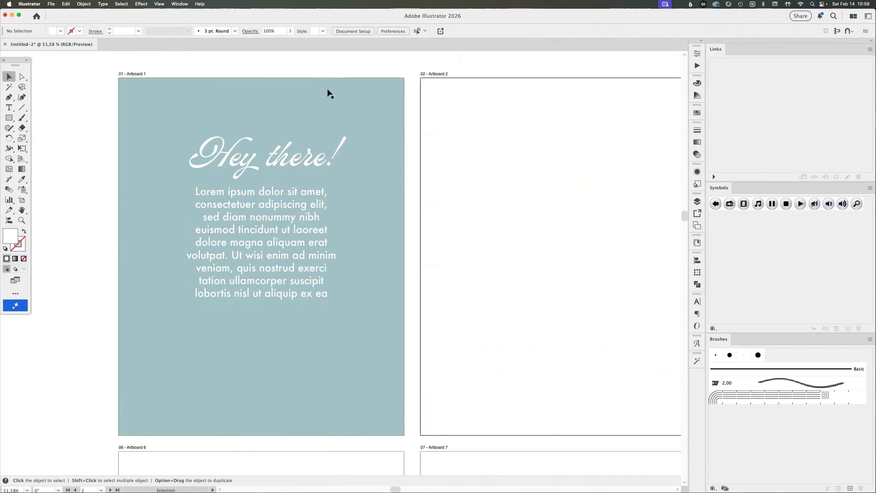
Copy Artboard 1's background rectangle, put the body text back on Artboard 2, and paste the rectangle in back of it
left_click(271, 102)
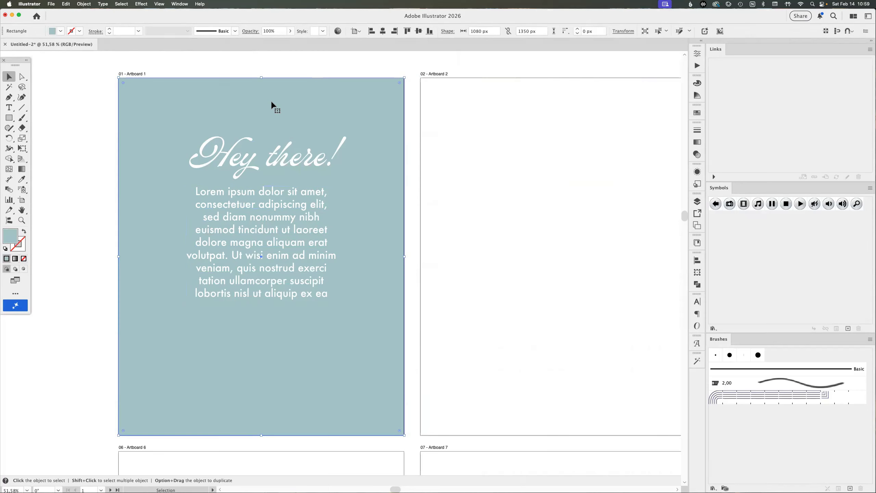
key("super+c")
left_click(576, 162)
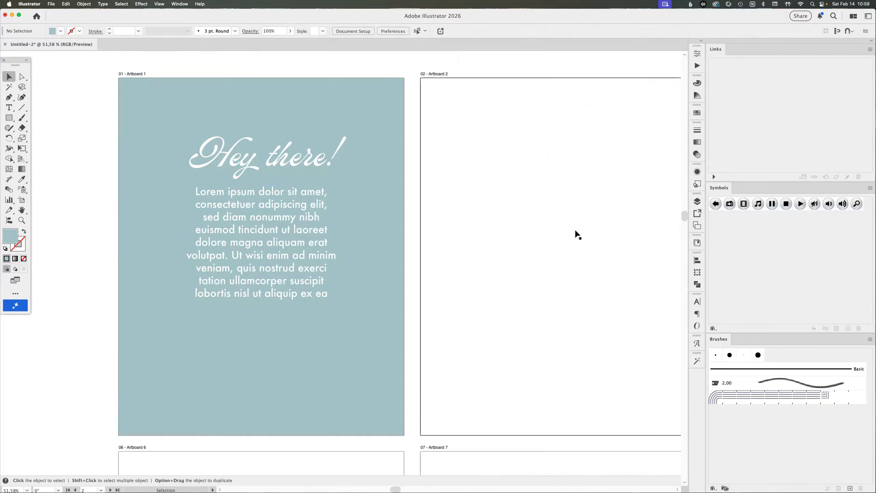
key("super+v")
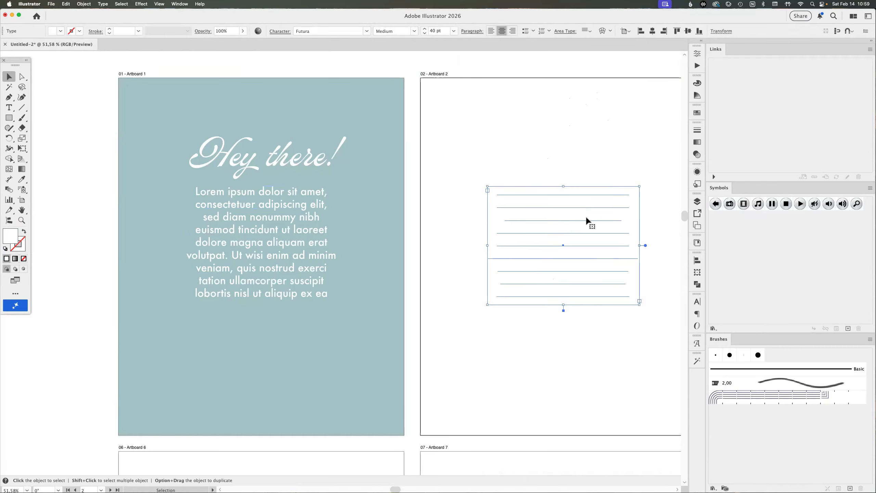
key("super+b")
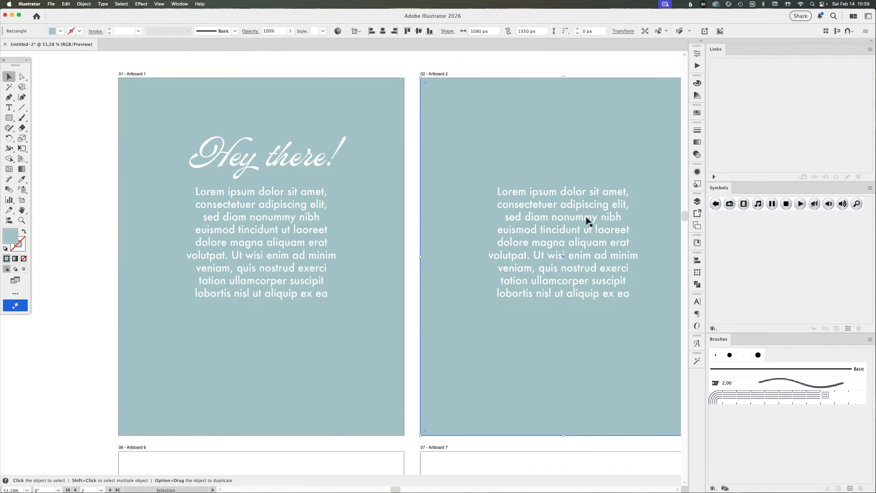
Draw an ellipse about 721 by 790 px over the body text on Artboard 2 and fill it with a darker teal
left_click_drag(10, 119, 48, 138)
left_click_drag(466, 144, 658, 354)
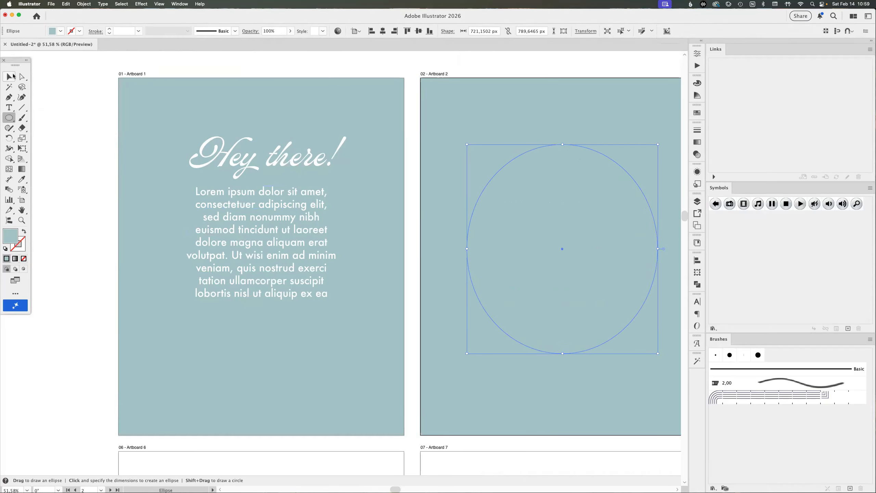
double_click(11, 236)
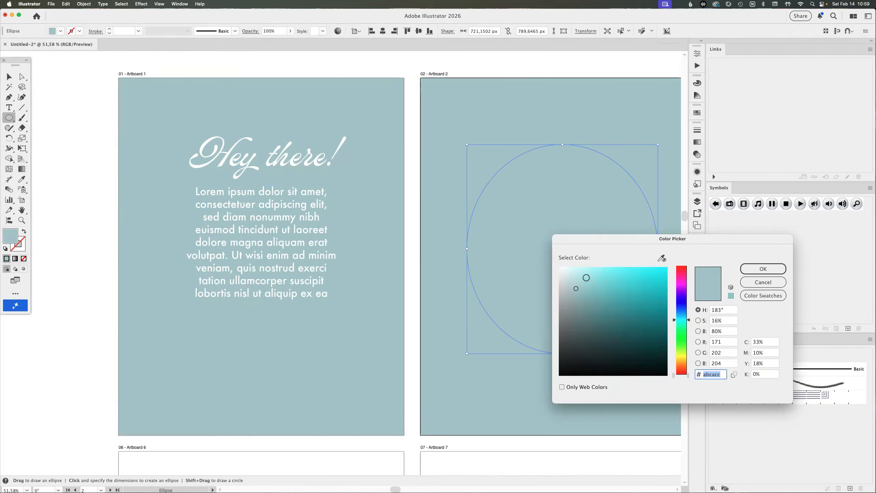
left_click(590, 301)
left_click(762, 268)
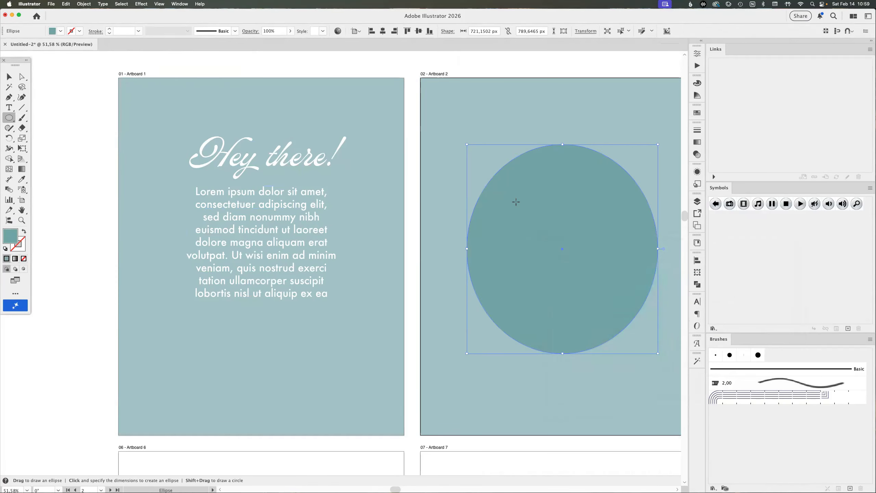
scroll(515, 202, "right", 4)
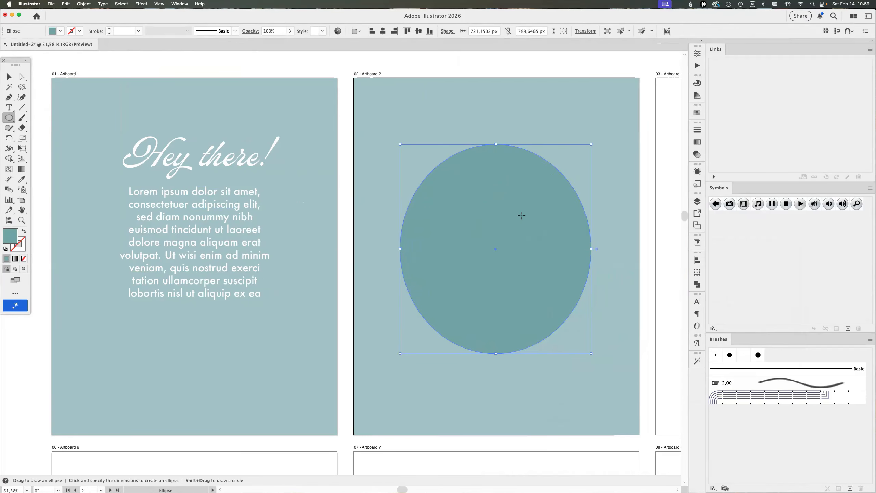
left_click(9, 76)
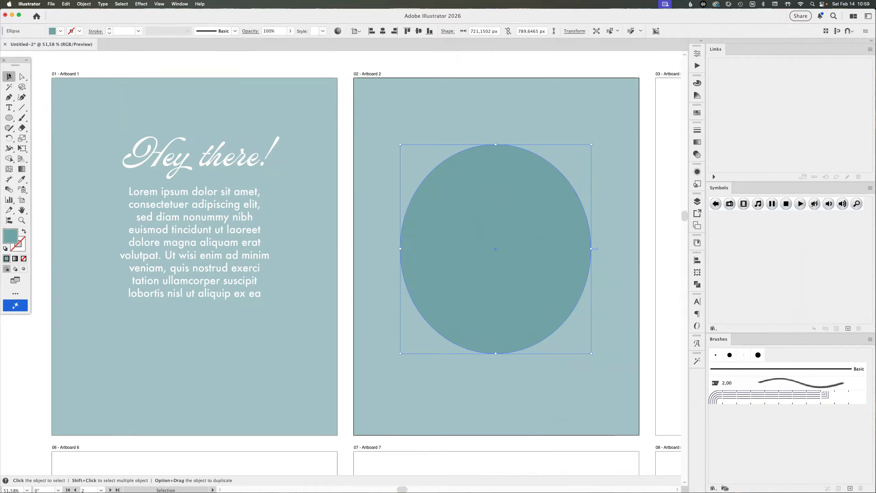
Cut the darker teal ellipse on Artboard 2 and paste it in back of the body text
key("super+x")
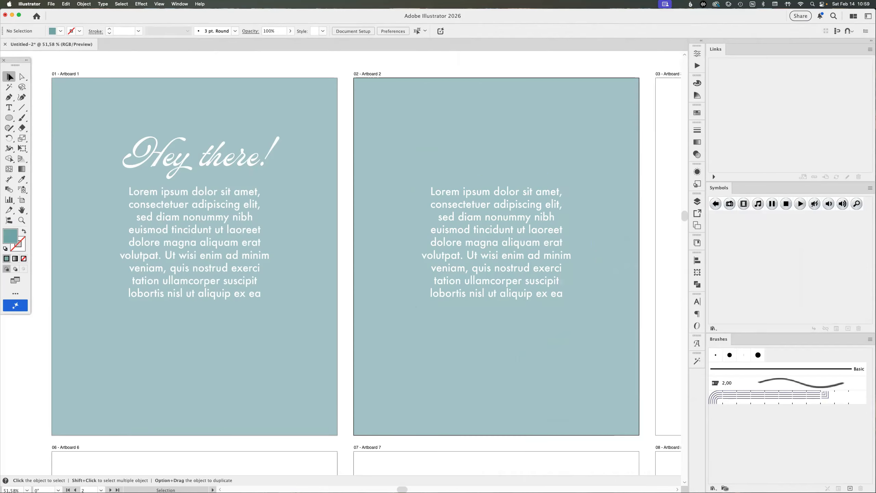
left_click(466, 221)
key("super+b")
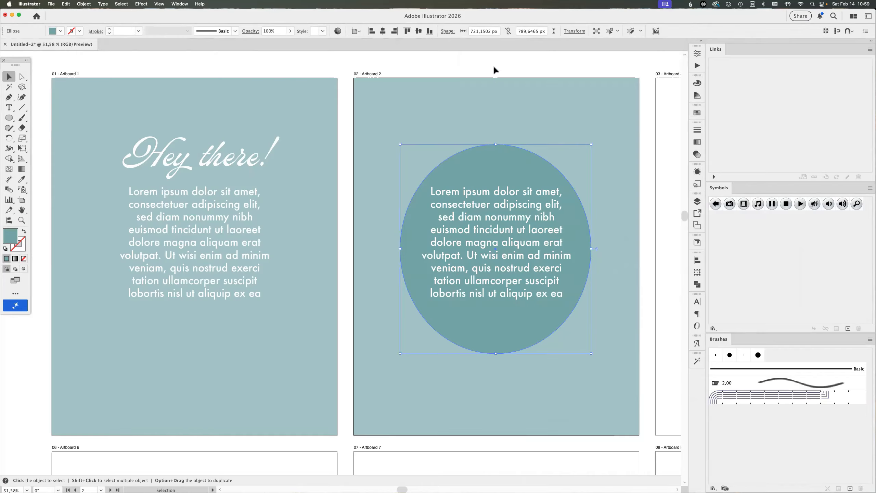
Cut the ellipse on Artboard 2 again, paste it in front of the background rectangle, and clear the selection
key("super+x")
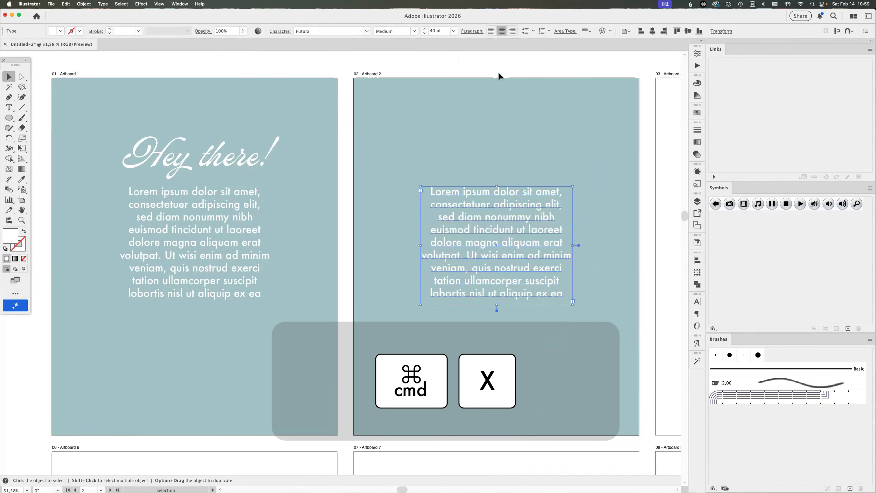
left_click(485, 117)
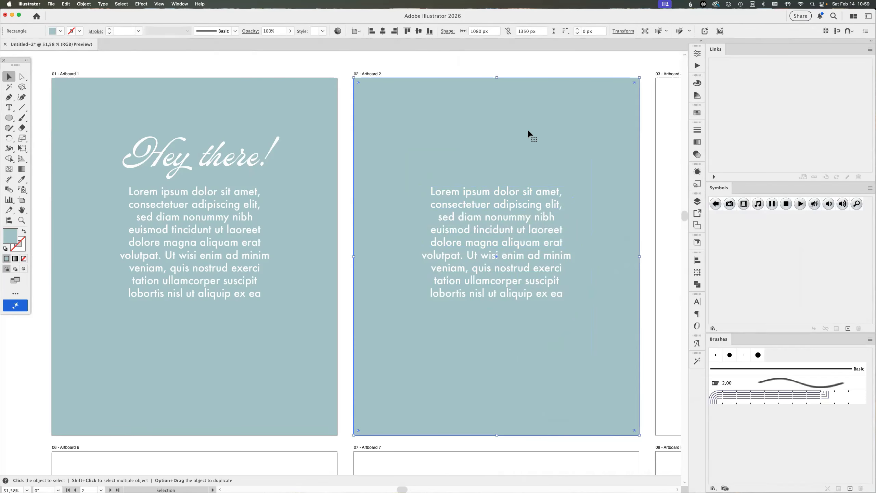
key("super+f")
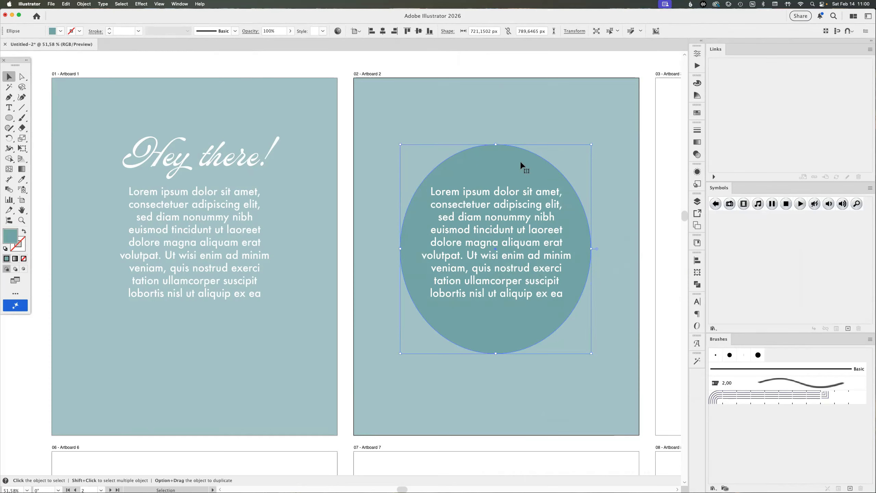
left_click(421, 63)
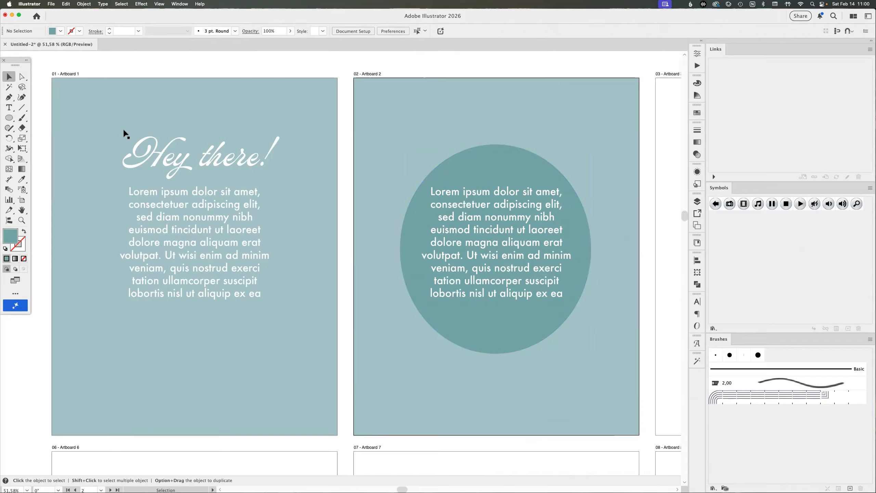
key("super+alt+shift+v")
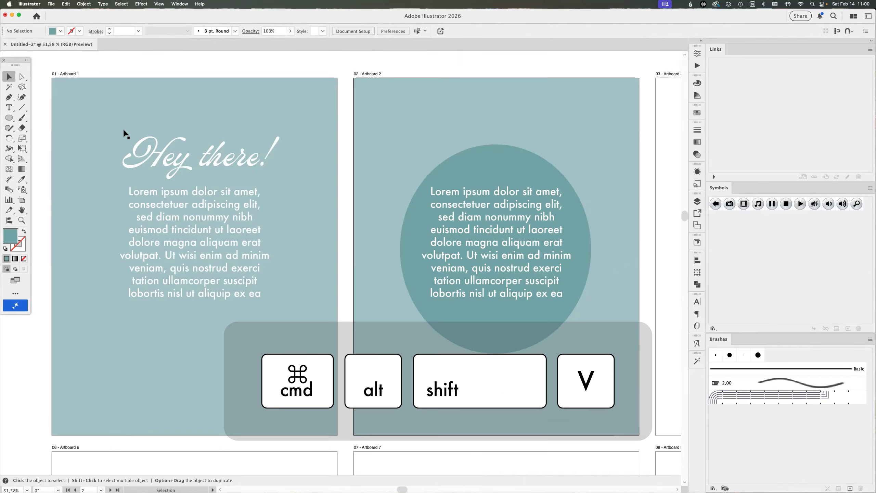
left_click(9, 107)
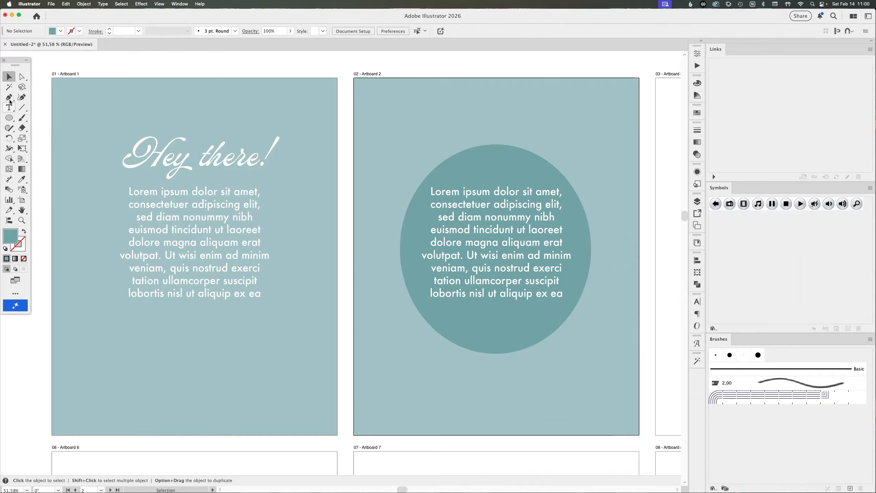
left_click_drag(107, 383, 283, 413)
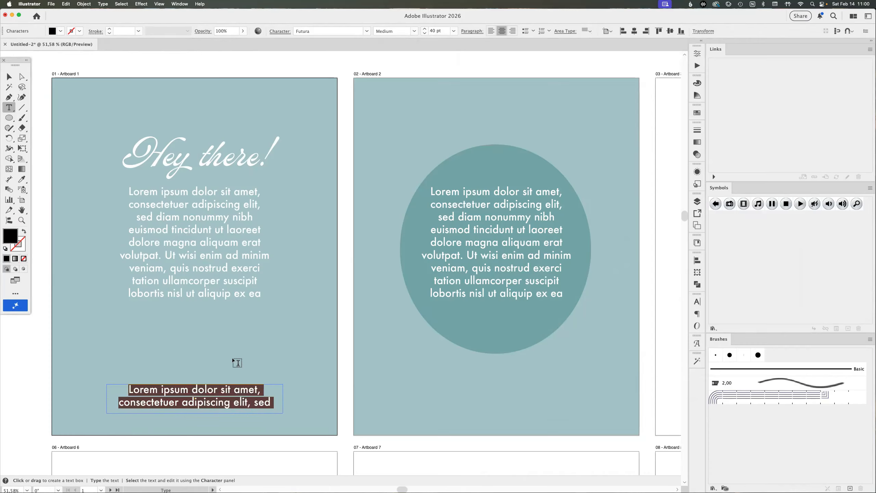
type("@byheartmade")
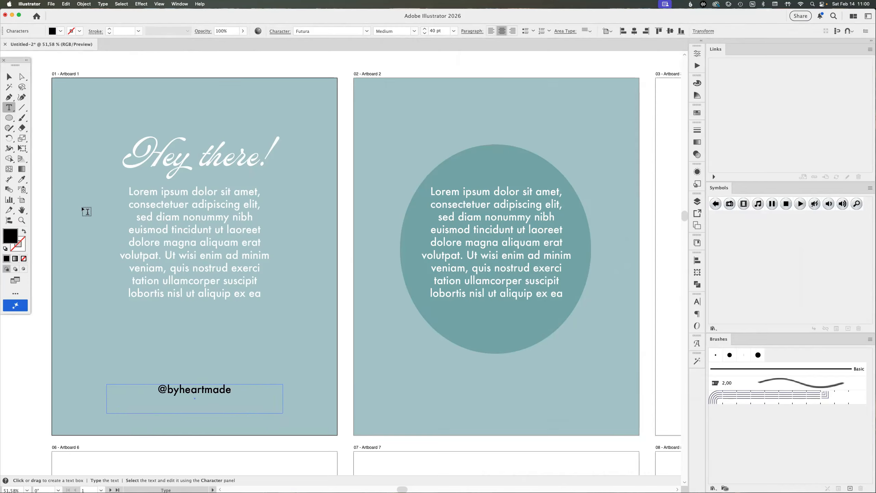
key("Escape")
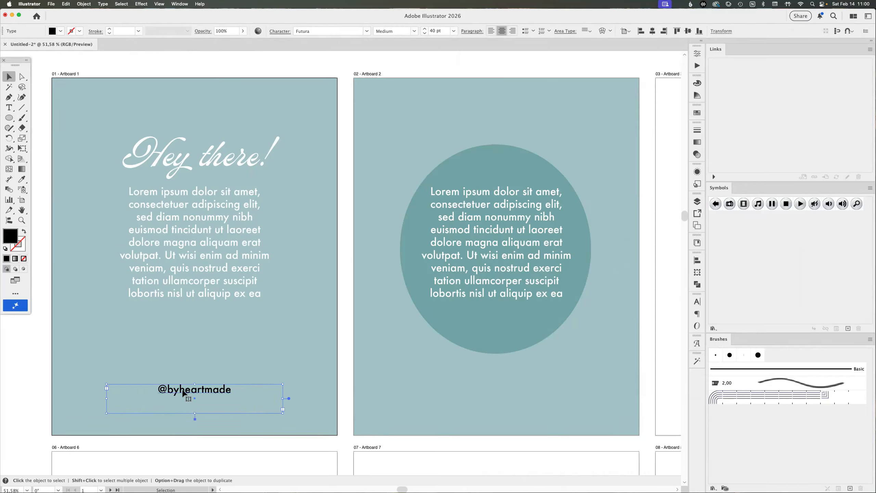
key("super+x")
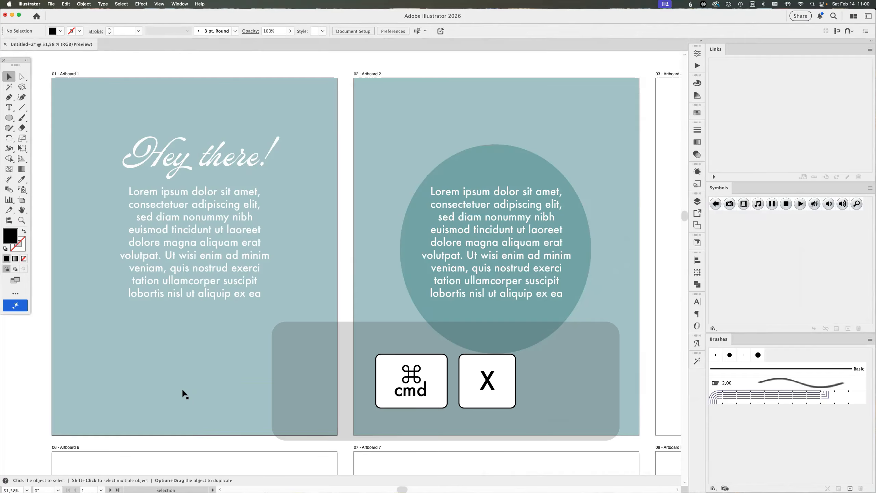
key("super+alt+shift+v")
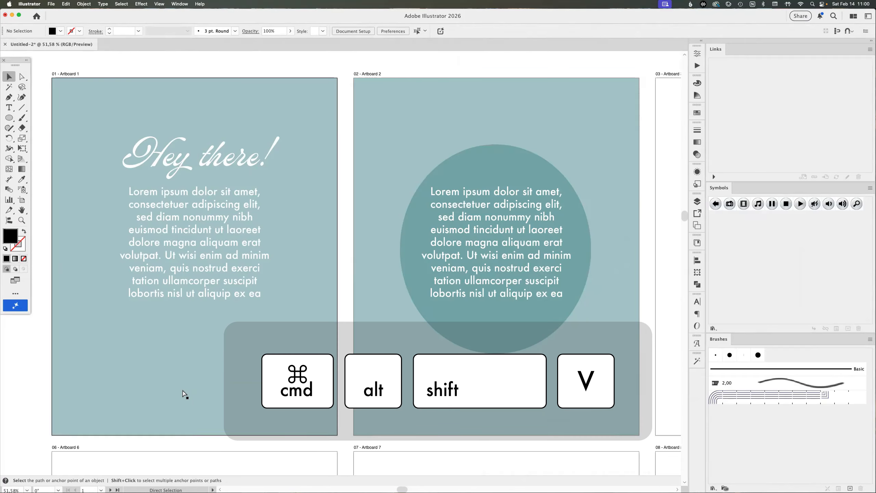
key("super+alt+shift+v")
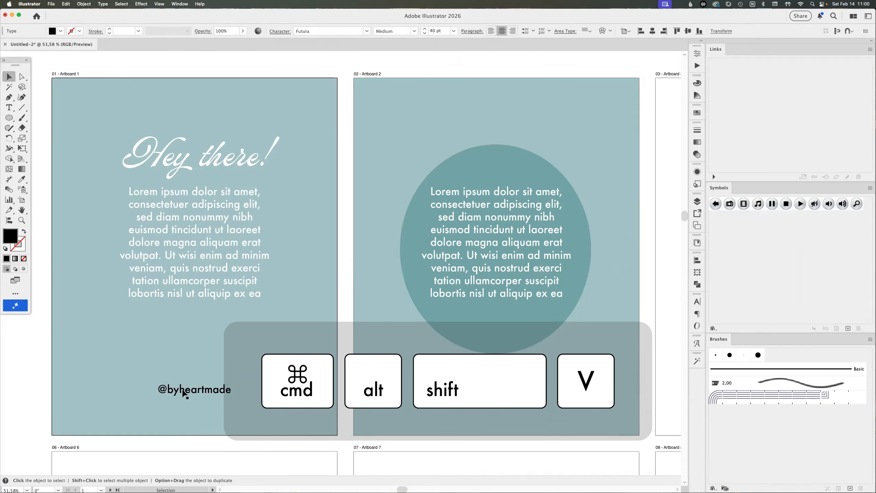
left_click_drag(500, 388, 378, 352)
left_click_drag(413, 364, 278, 229)
left_click_drag(532, 365, 445, 209)
left_click_drag(451, 339, 478, 405)
left_click_drag(476, 344, 428, 297)
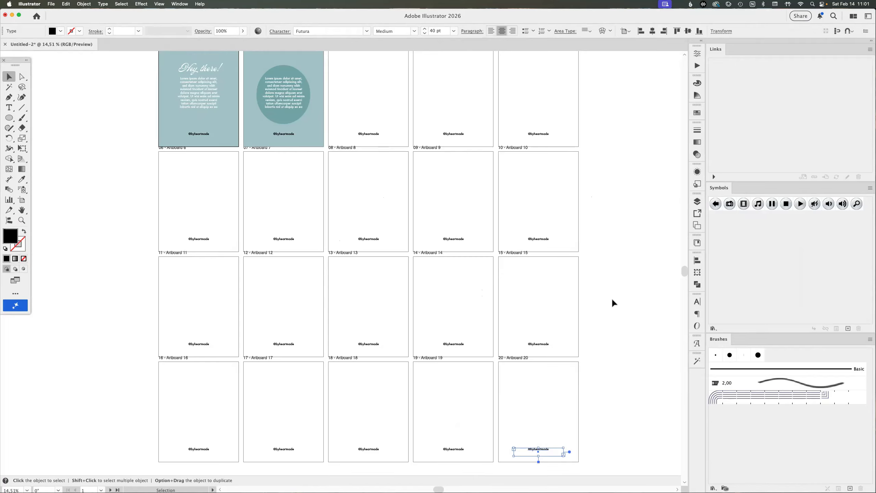
key("super+alt+shift+v")
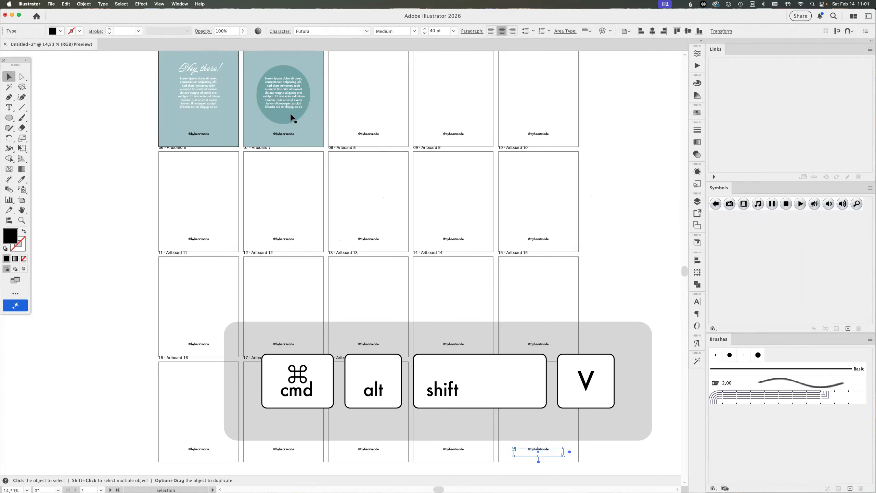